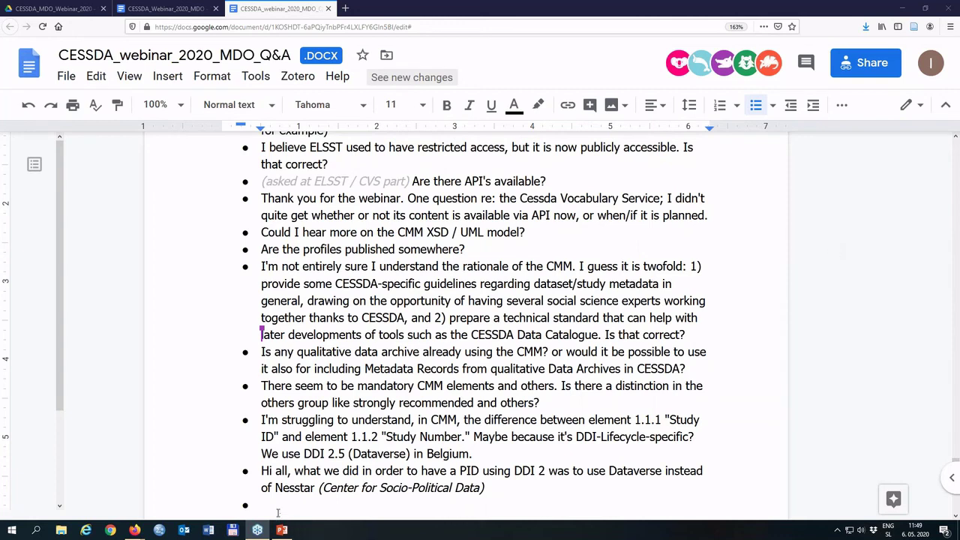
scroll(275, 508, down, 1)
scroll(278, 498, down, 1)
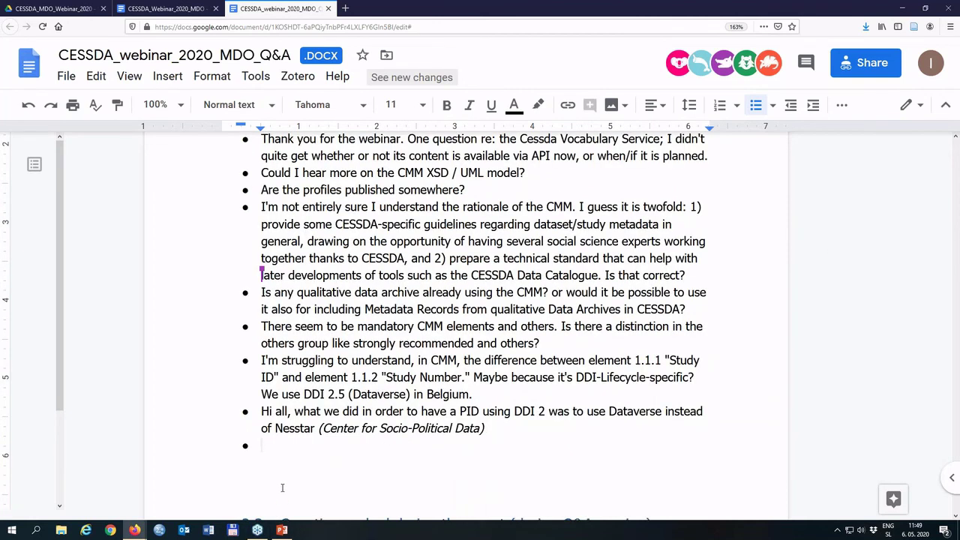
text(CVs API link: https://vocabularies.cessda.eu/swagger-ui.html#)
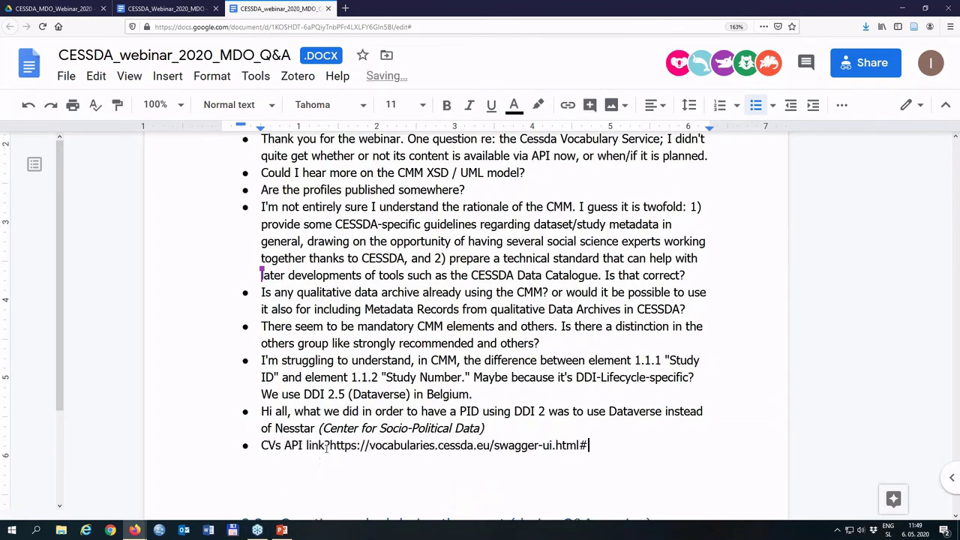
click(330, 445)
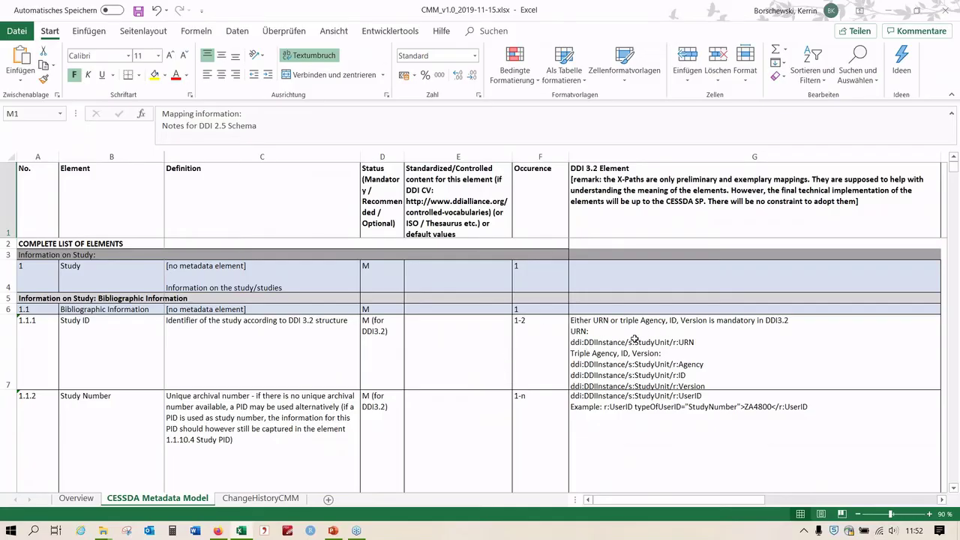
In the CMM workbook, examine the Study ID mapping, the Study Number definition and the Study PID elements under 1.1.10.4.
click(635, 340)
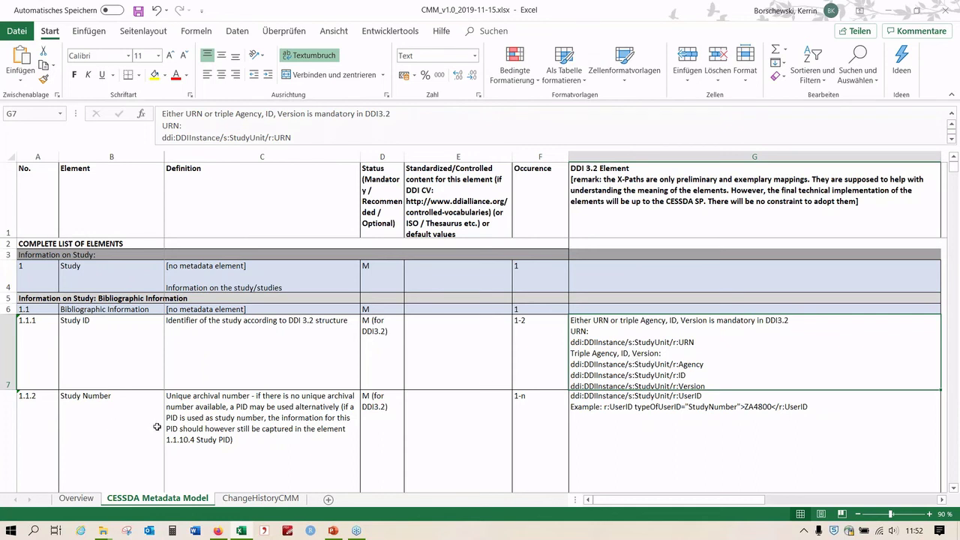
click(256, 427)
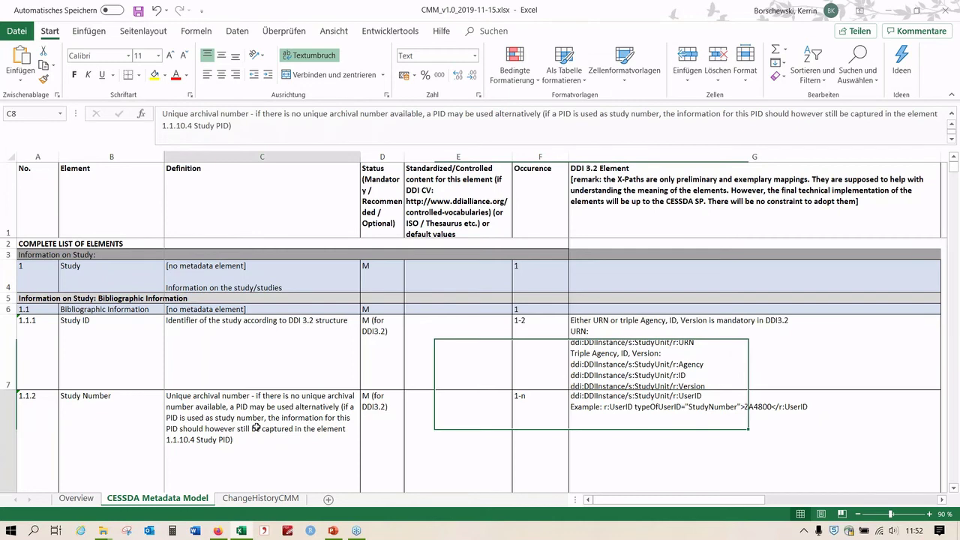
scroll(256, 428, down, 1)
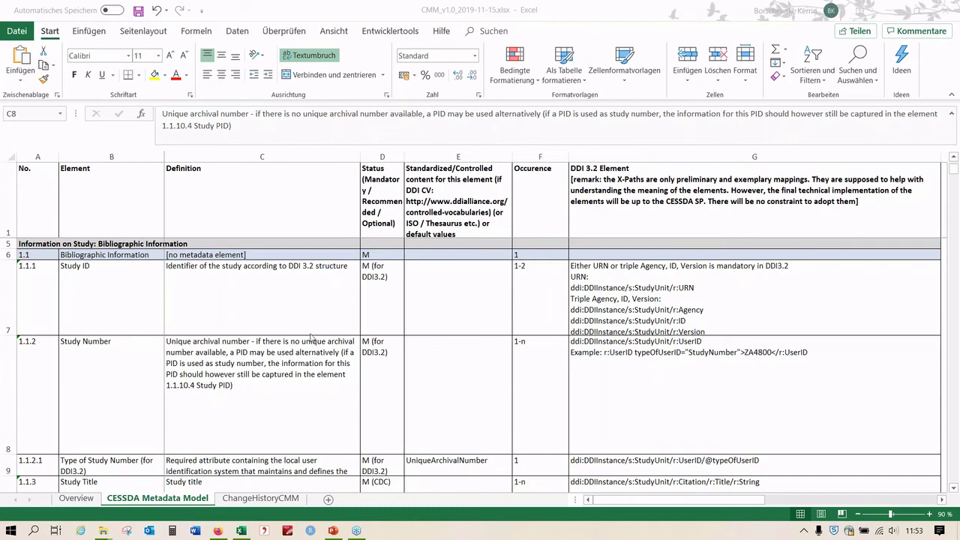
scroll(118, 310, down, 2)
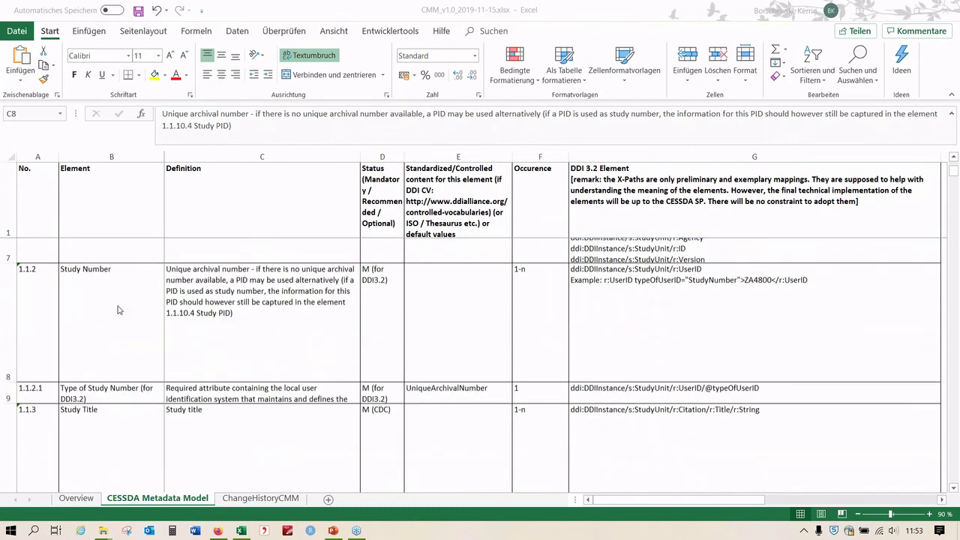
scroll(118, 310, down, 5)
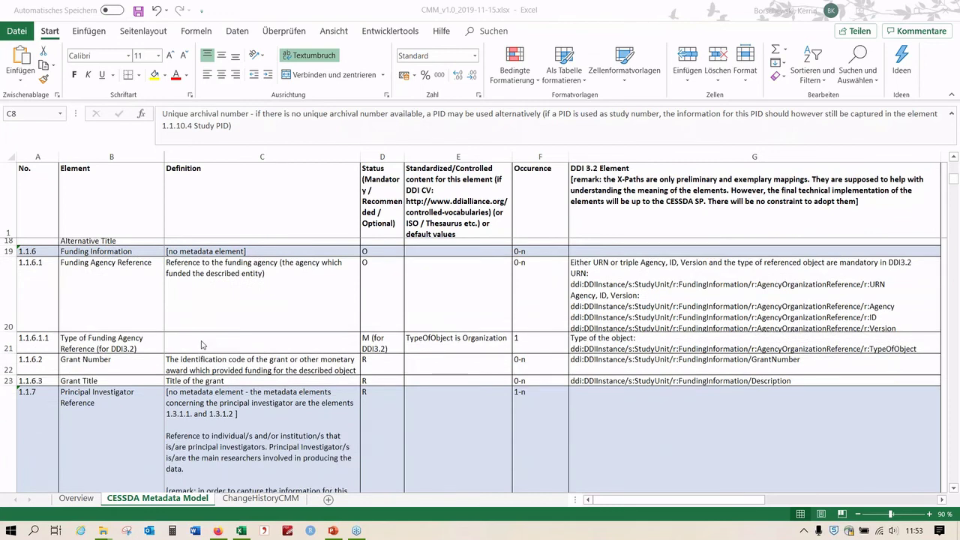
scroll(201, 345, down, 4)
scroll(201, 344, down, 5)
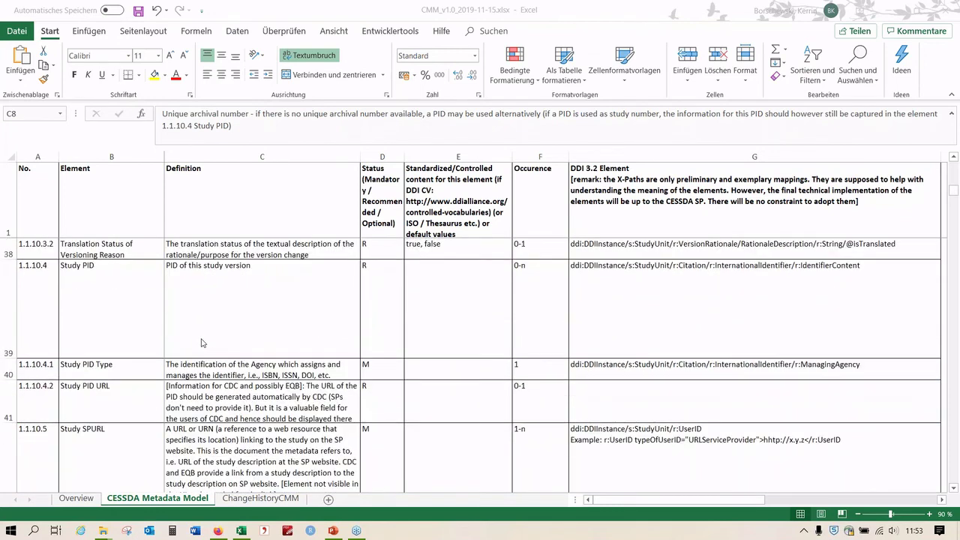
click(112, 291)
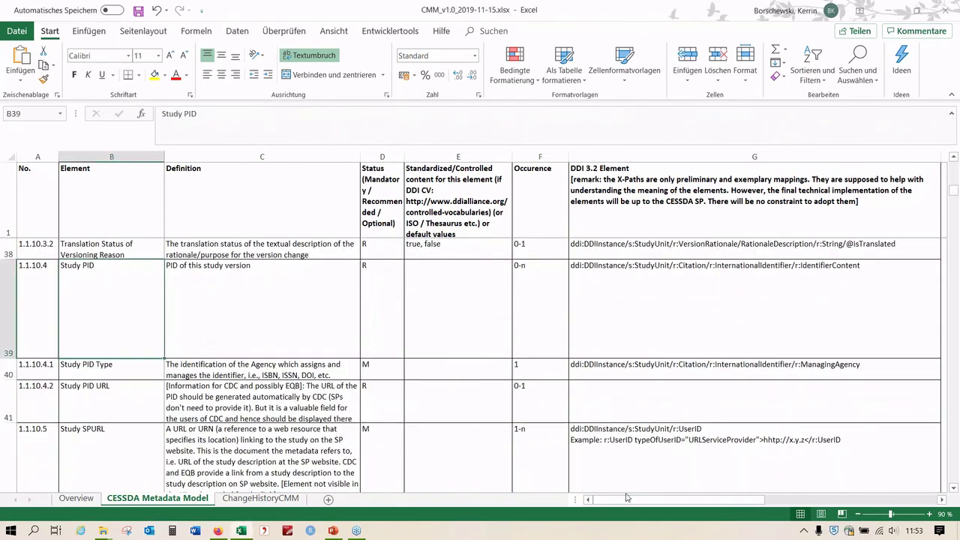
drag(629, 499, 547, 503)
click(300, 378)
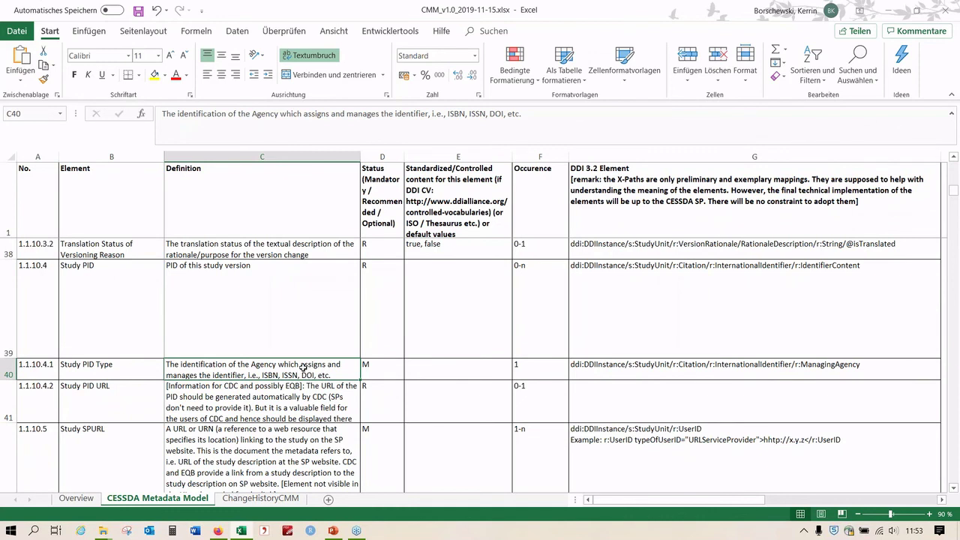
Compare the definitions of Study ID (1.1.1) and Study Number, and examine the Person ID (2.1) definition and its DDI 3.2 mapping.
scroll(275, 342, up, 12)
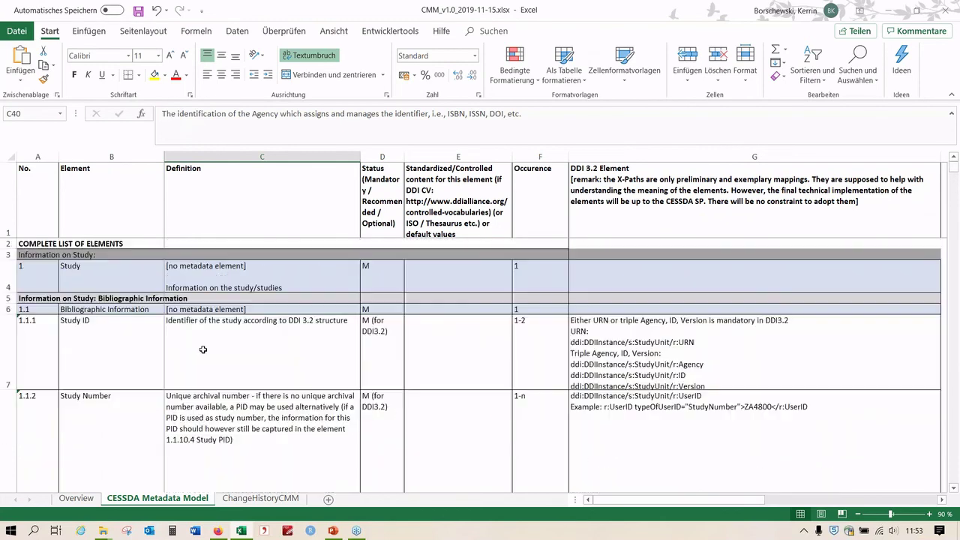
click(207, 422)
click(207, 341)
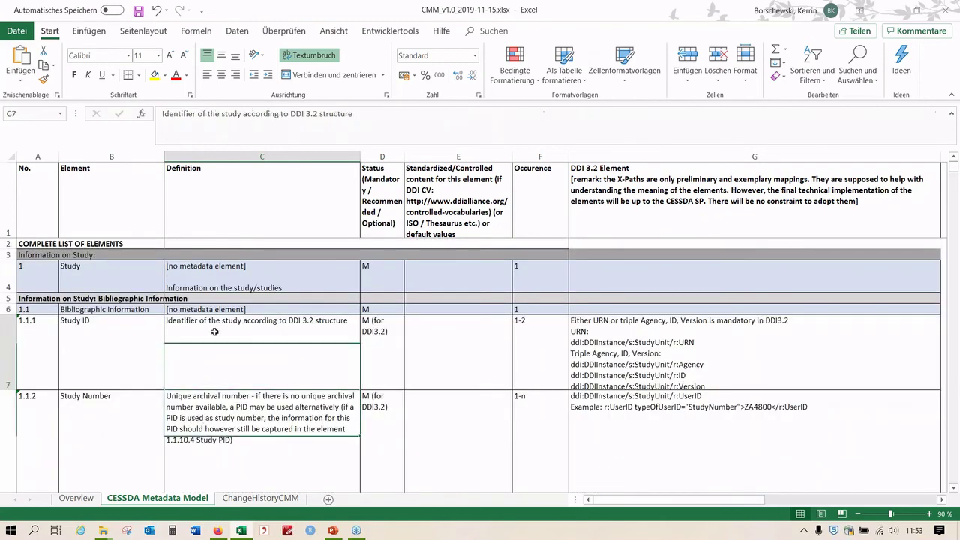
key(Left)
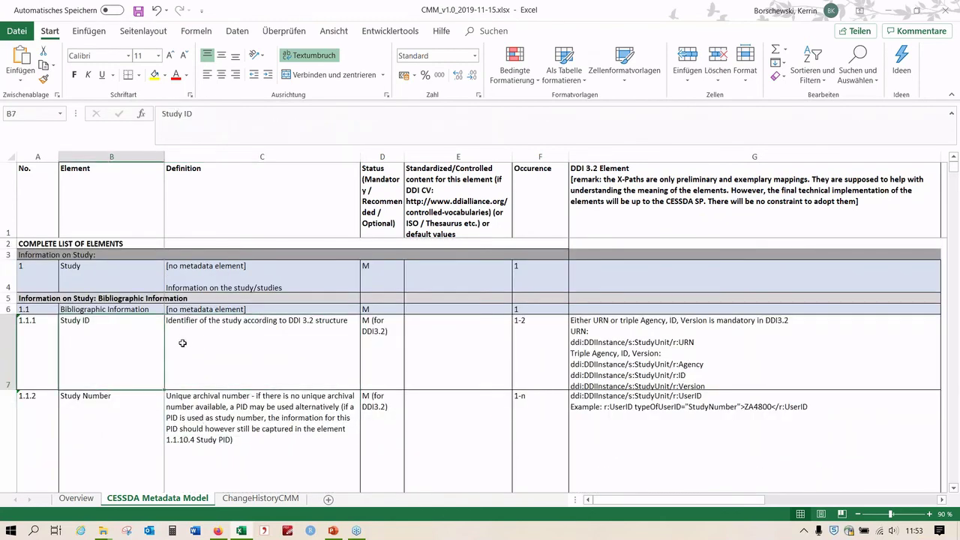
scroll(183, 343, down, 5)
scroll(182, 342, down, 17)
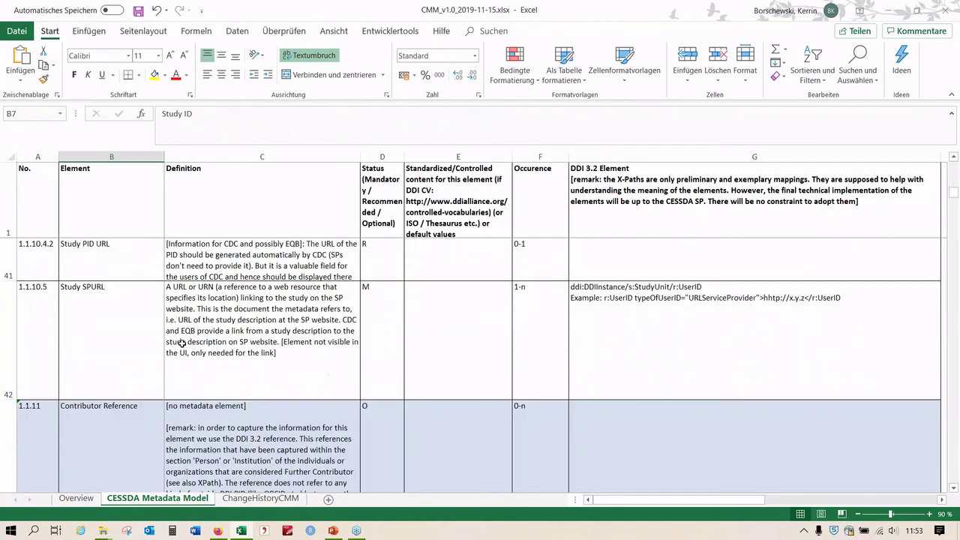
scroll(239, 374, down, 13)
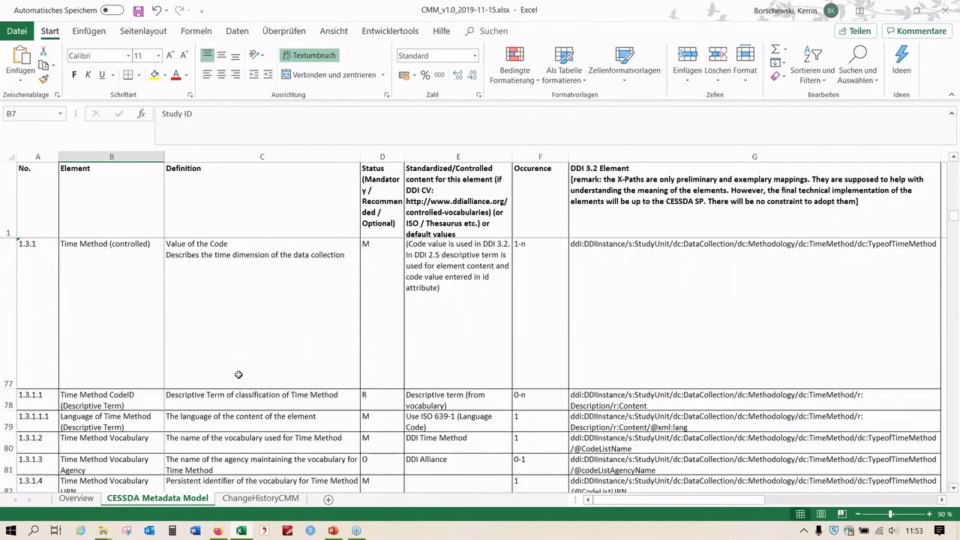
scroll(239, 375, down, 11)
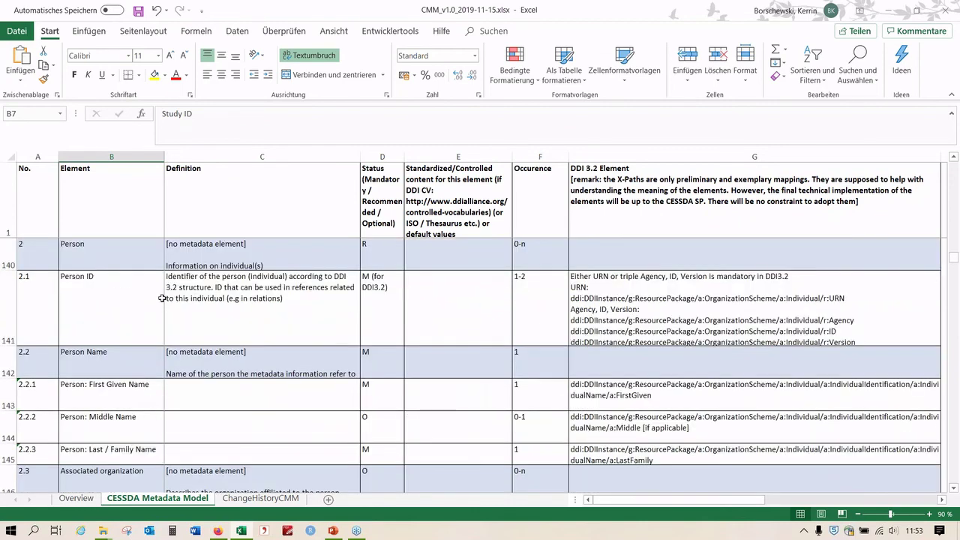
click(98, 288)
click(225, 289)
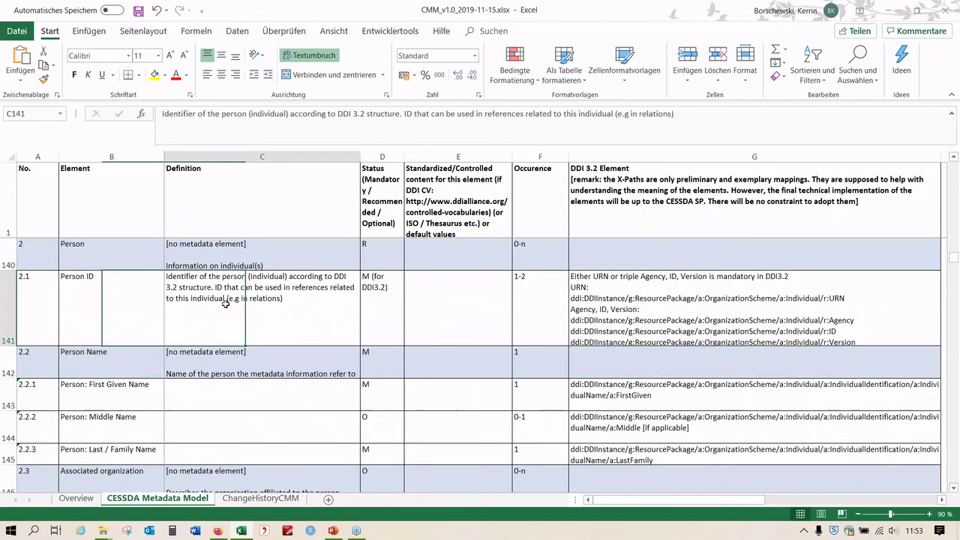
click(589, 294)
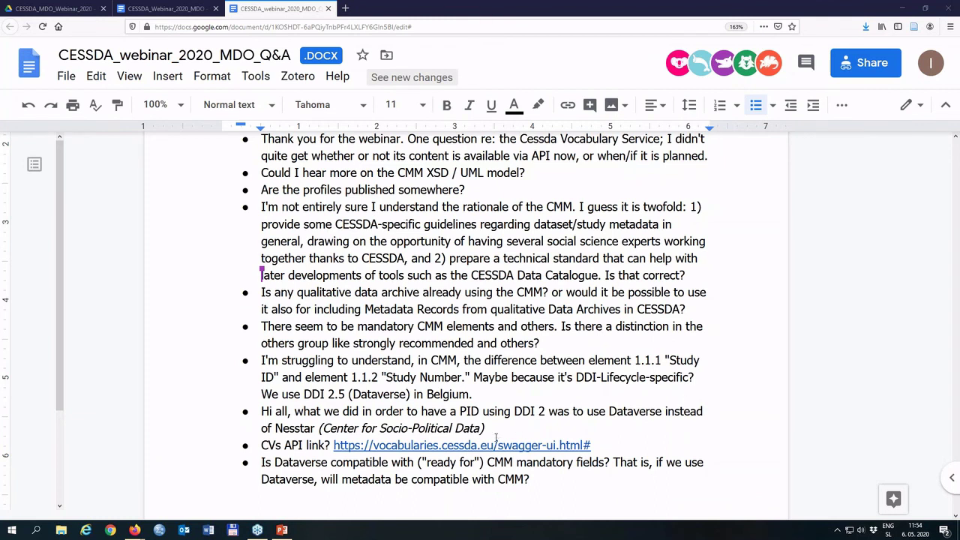
In the Q&A document, highlight the bullet about getting a PID by using Dataverse instead of Nesstar.
drag(261, 411, 530, 433)
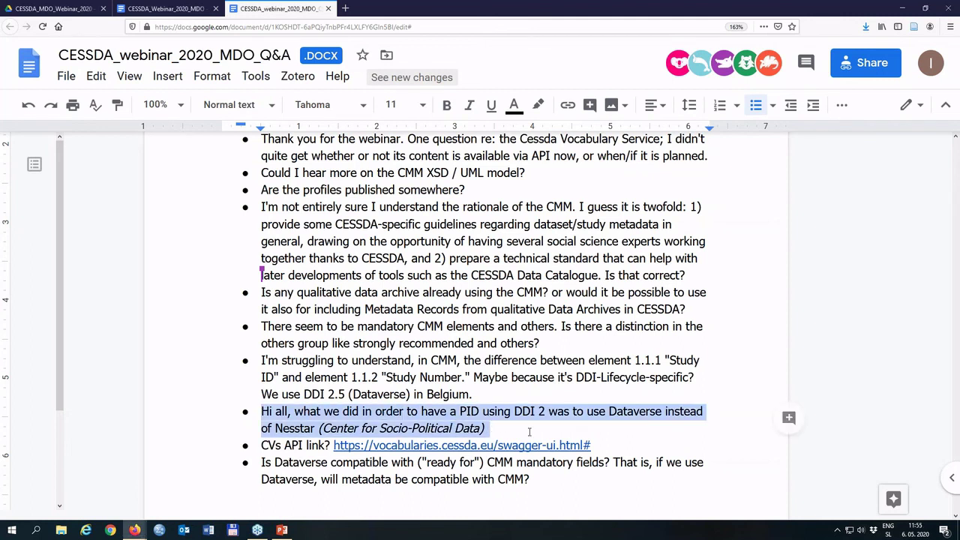
click(513, 394)
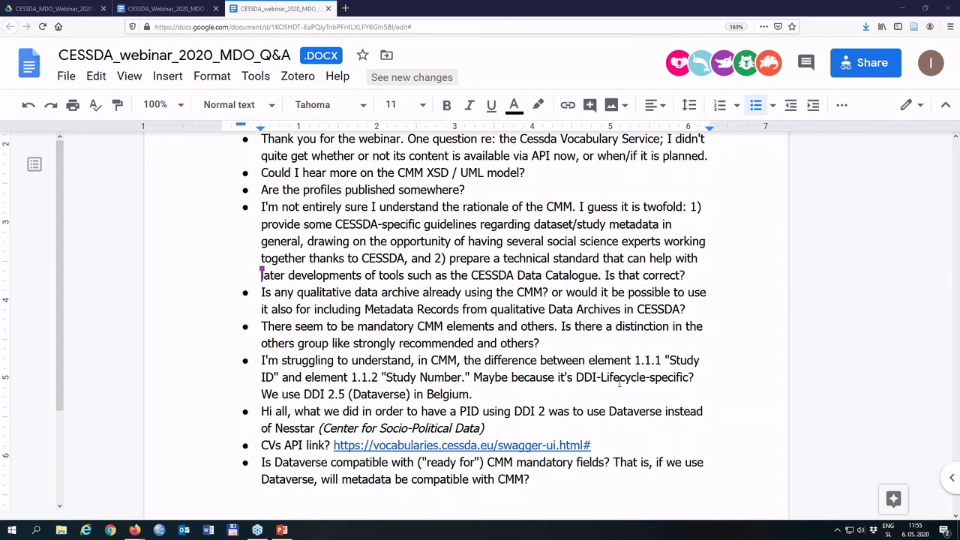
Add a final bullet with the Qualiservice comment about using DDI 3.2 for its records, encouraging a CMM mapping and using these IDs, and end the list.
click(553, 481)
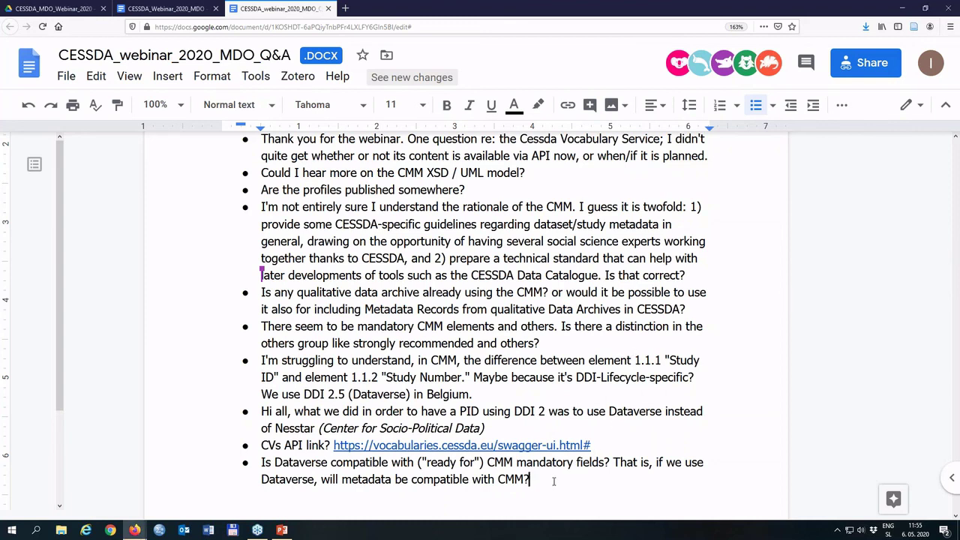
key(Return)
text(Thanks, I am from Qualiservice (Qualitative Data Archive in Germany) and we also use DDI 3.2 for our records so a mapping with the CMM is encouraged, we use these IDs)
key(Return)
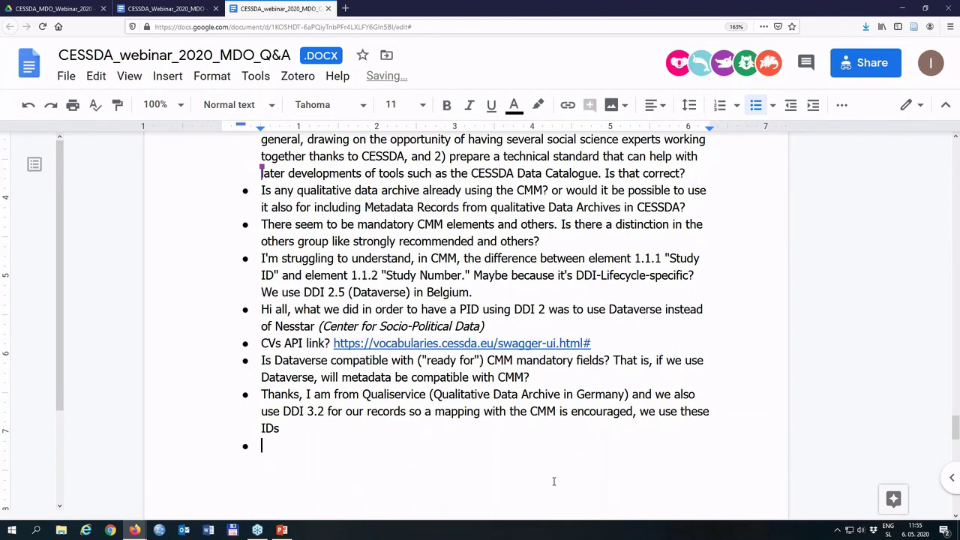
key(Return)
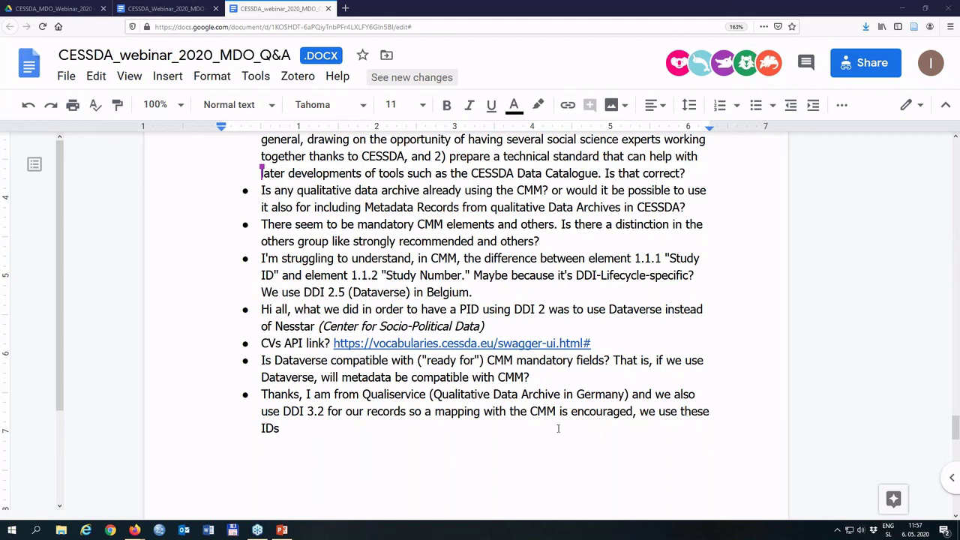
Add a sub-bullet under the Dataverse question with "answer from", the answerer's name and "Within the SSHOC project there are tools available to convert between NESSTAR and Dataverse".
click(576, 380)
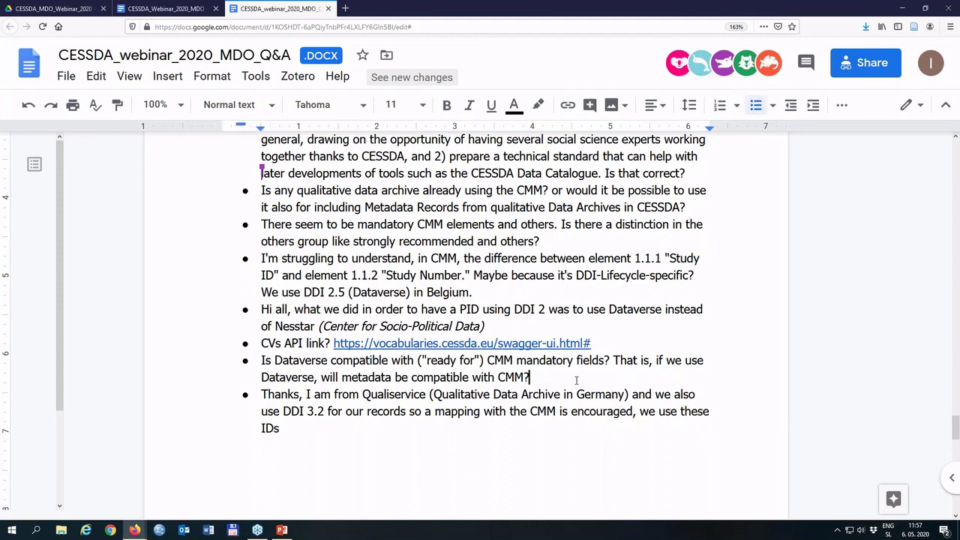
key(Return)
key(Tab)
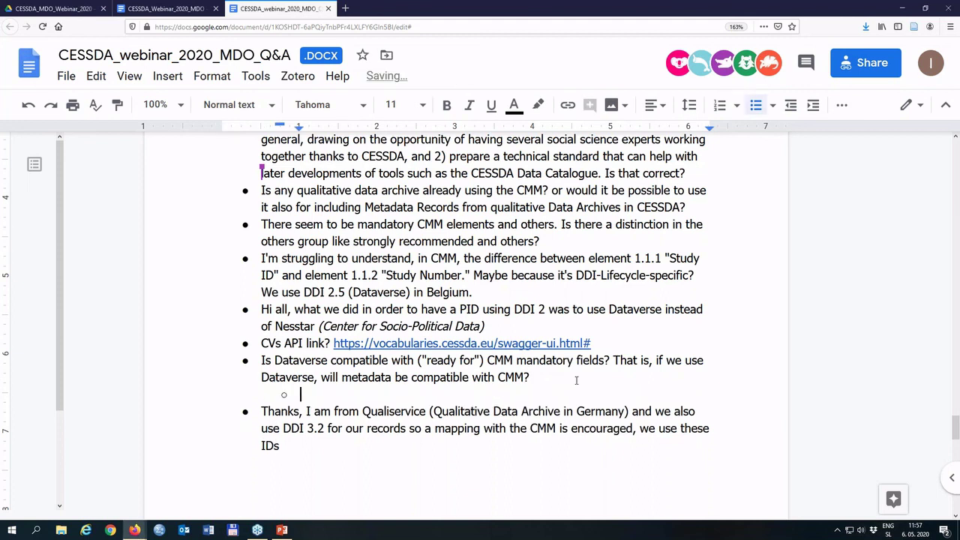
text(answer from Marion:)
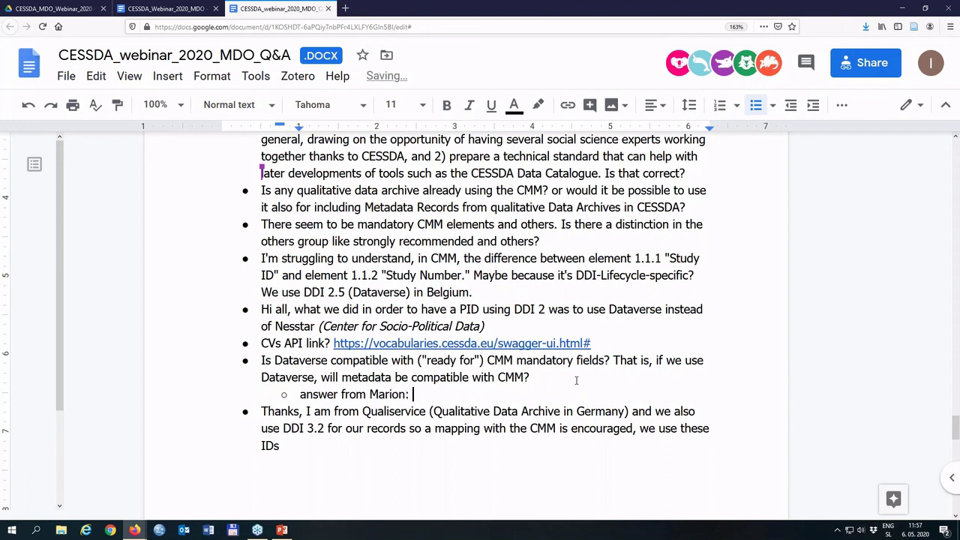
text(Within the SSHOC project there are tools available to convert between NESSTAR and Dataverse)
Colour the whole answer sub-bullet about the SSHOC conversion tools dark grey.
key(ctrl+shift+Up)
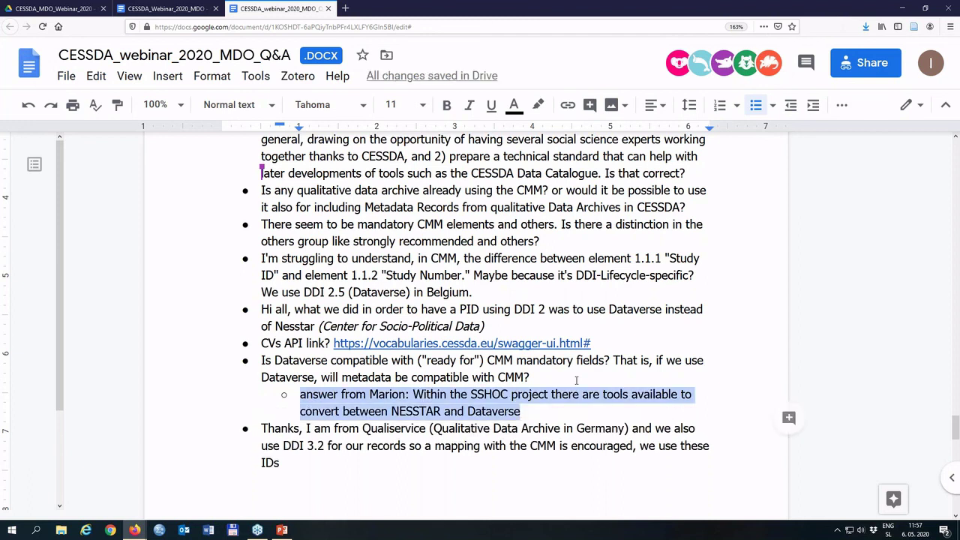
click(515, 105)
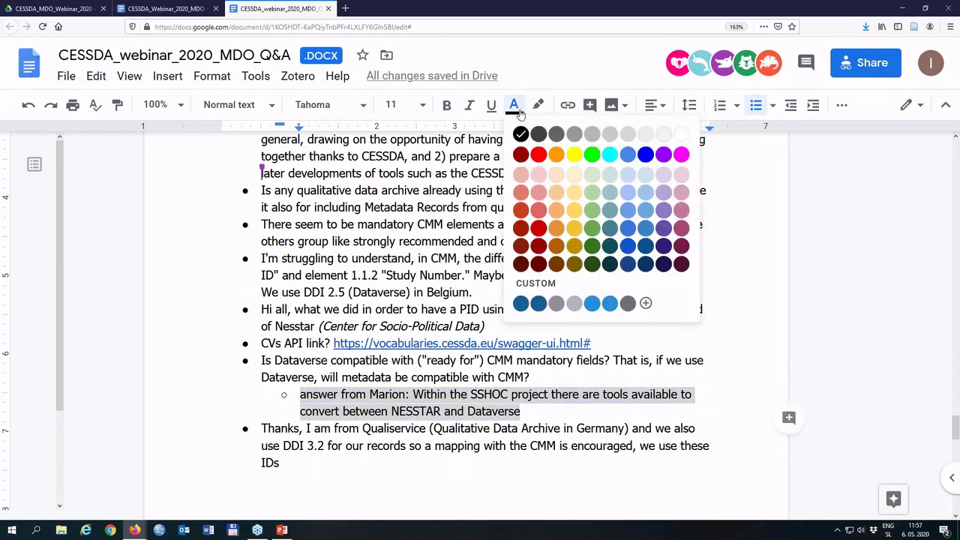
click(557, 138)
click(548, 409)
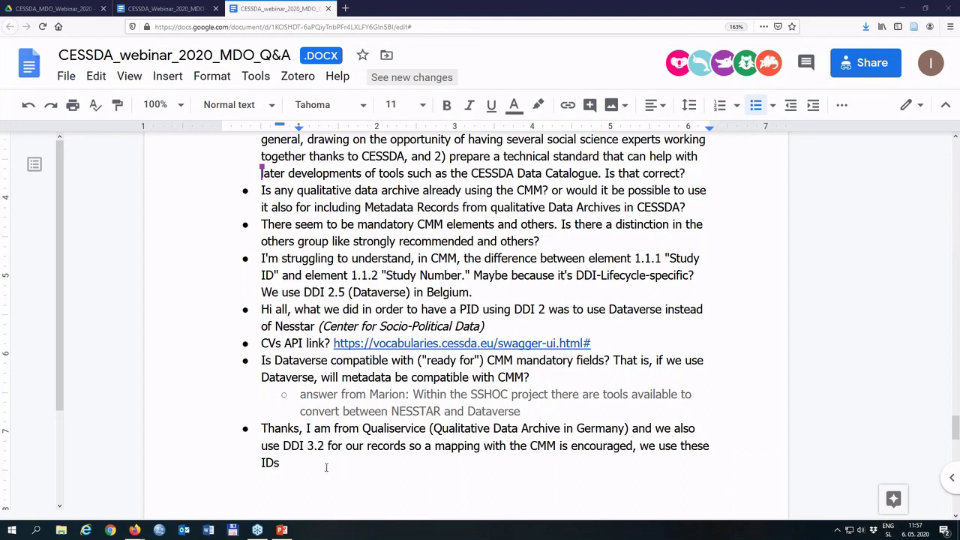
Insert a bullet above the Qualiservice comment reading "comment from attendee: I'm afraid Dataverse lacks certain fields that are mandatory in CMM, e.g. language of the metadata.".
click(259, 431)
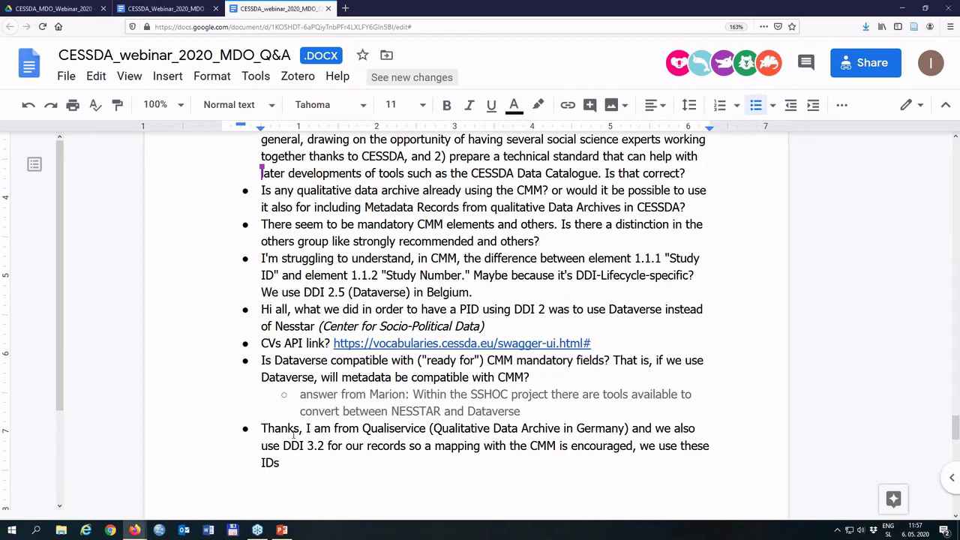
key(Return)
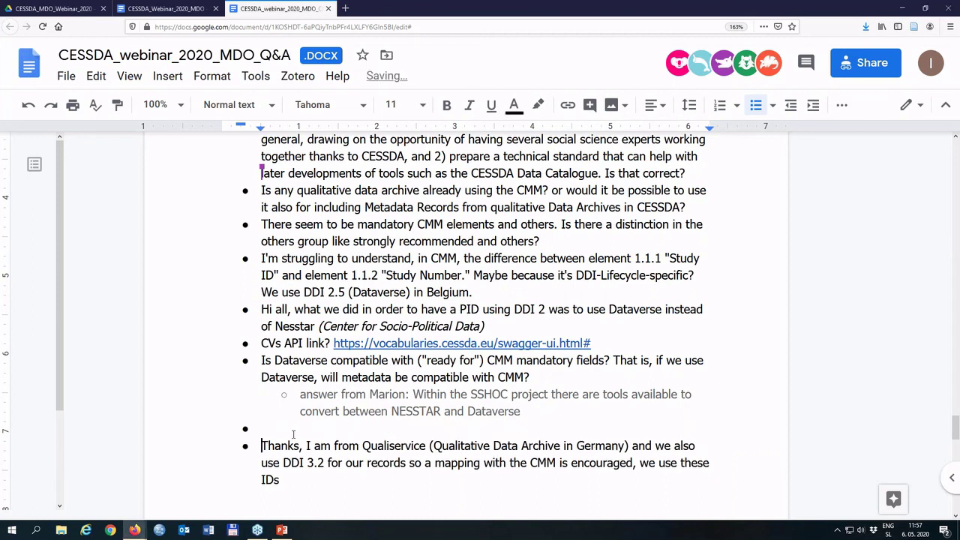
text(comment from attend)
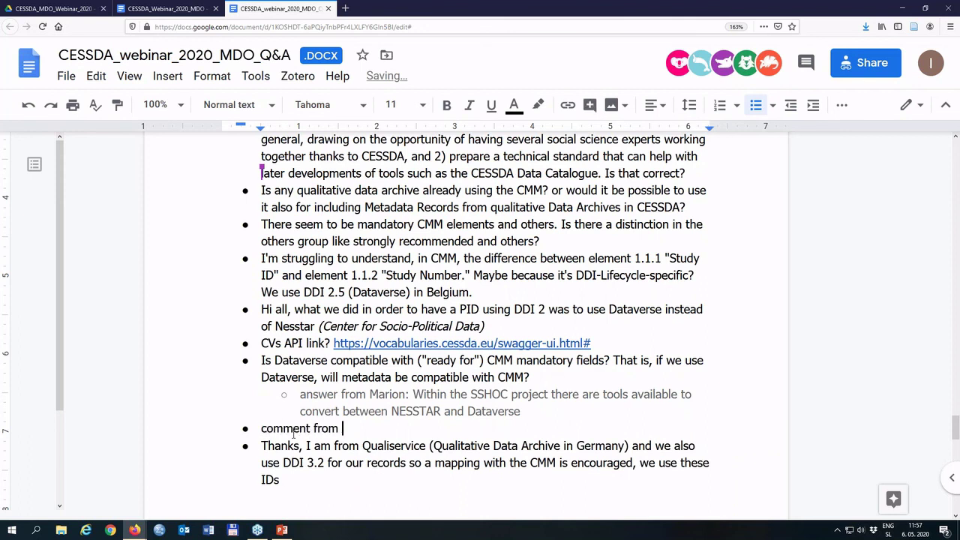
text(:)
text(I'm afraid Dataverse lacks certain fields that are mandatory in CMM, e.g. language of the metadata.)
key(Up)
key(ctrl+Left)
key(ctrl+Left)
key(ctrl+Left)
key(ctrl+Left)
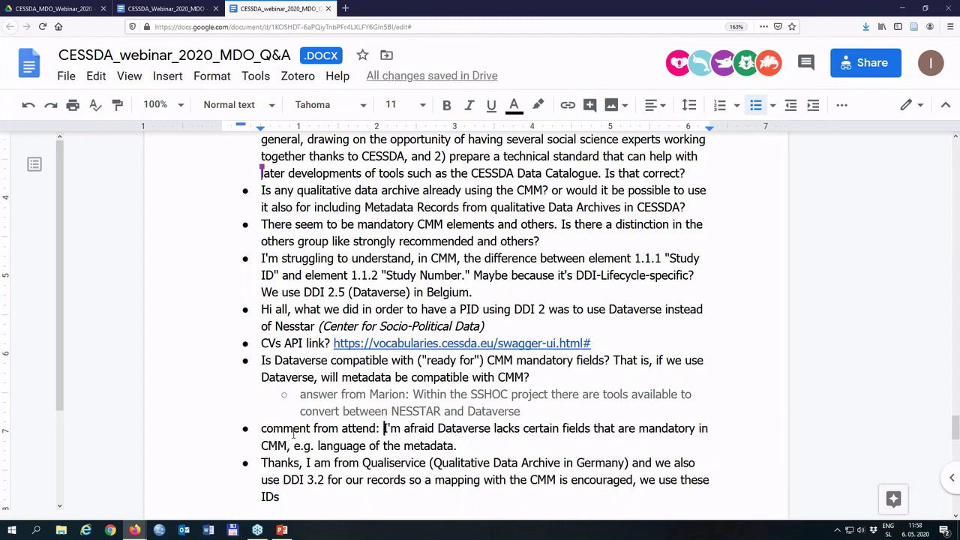
text(ee)
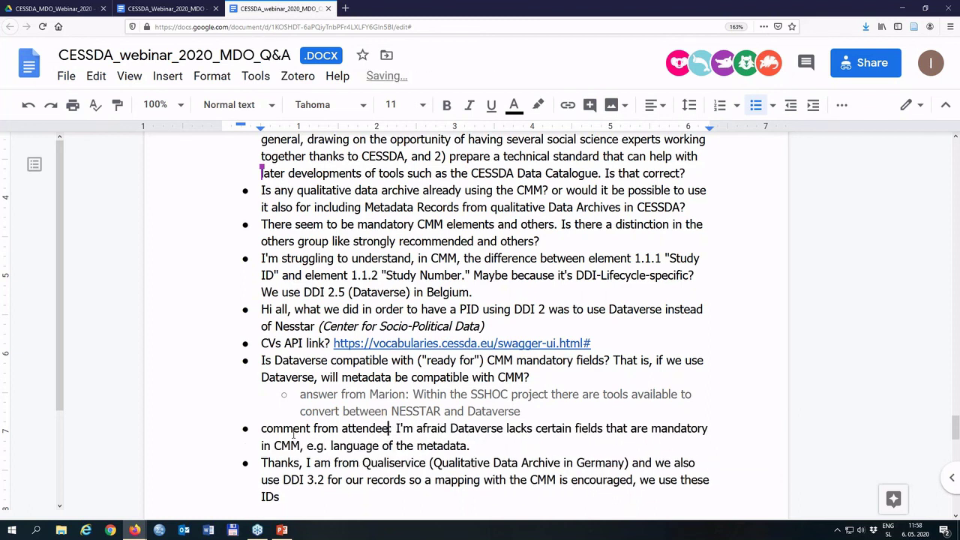
Italicise the whole attendee comment about Dataverse lacking certain fields that are mandatory in CMM.
triple_click(293, 434)
key(ctrl+i)
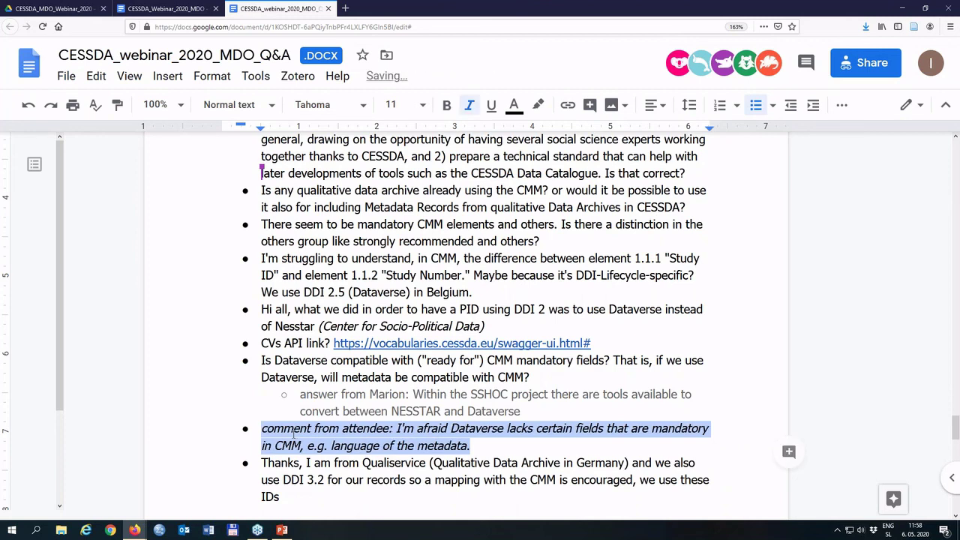
click(471, 463)
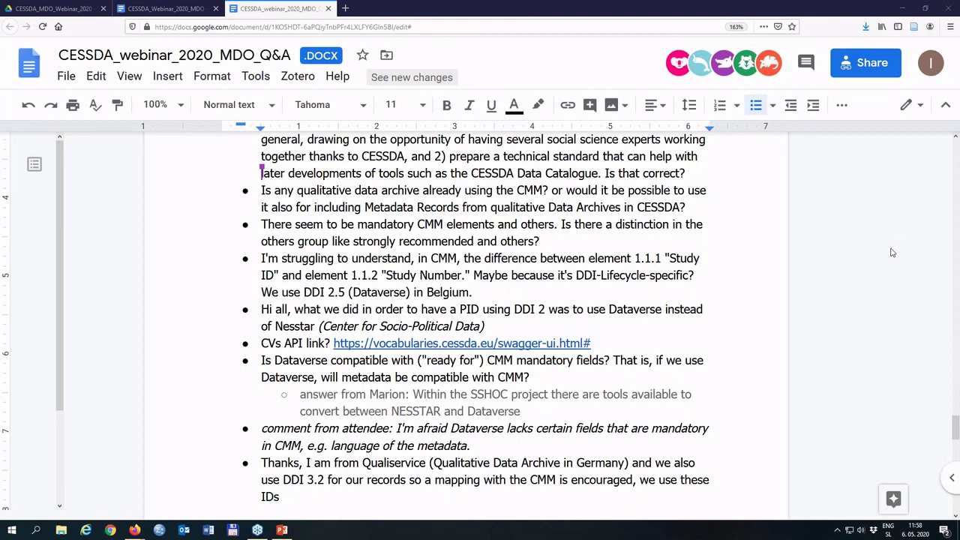
Add a second answer sub-bullet reading "Yes, Dataverse is compatible with CMM and the CESSDA data catalogue. We are working within the SSHOC".
click(531, 414)
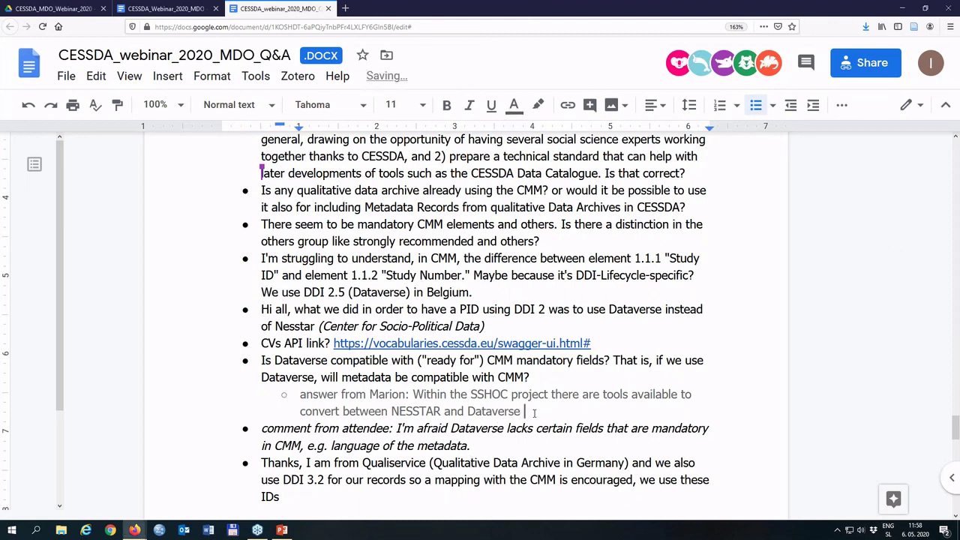
key(Return)
key(Tab)
key(BackSpace)
key(BackSpace)
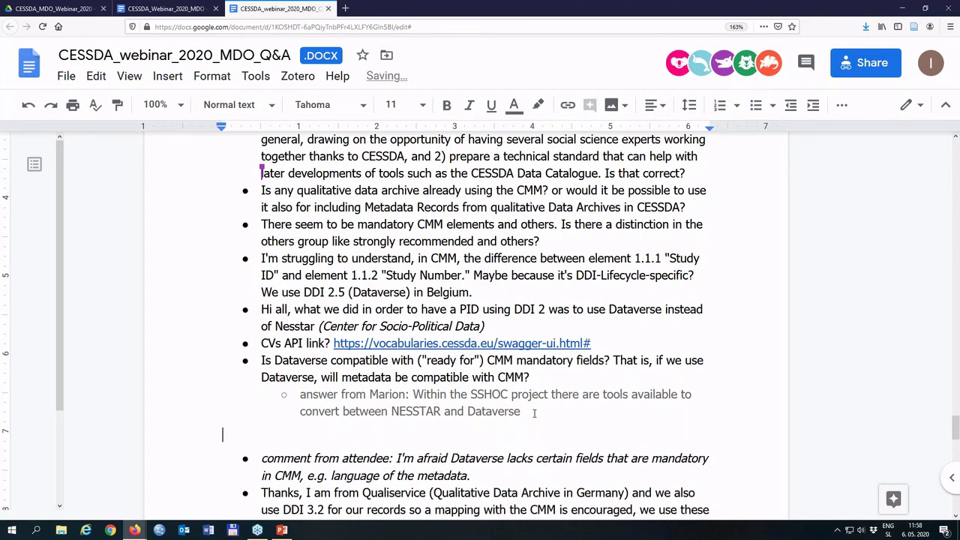
key(Return)
text(Yes Dataverse is compatible with CMM and the CESSDA data catalogue. We are working within the SSHOC)
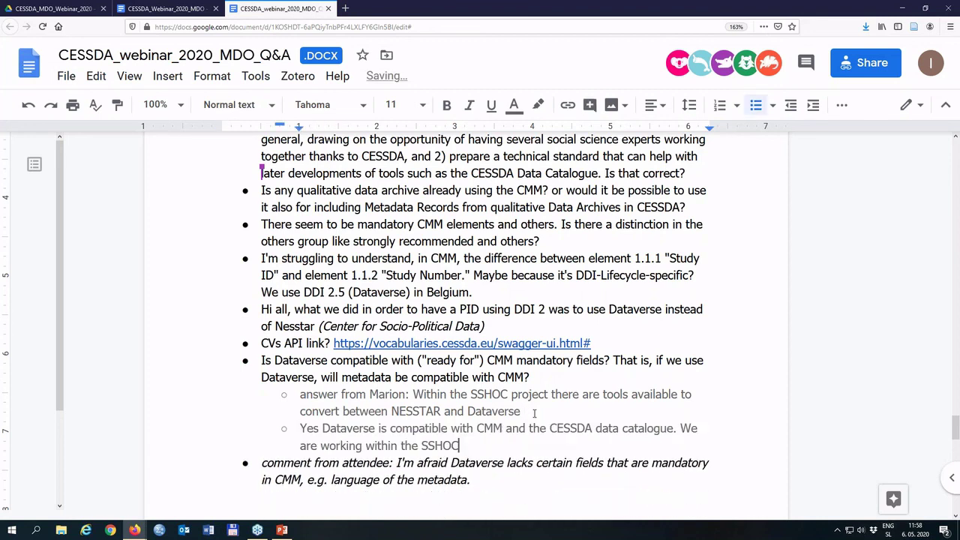
click(318, 429)
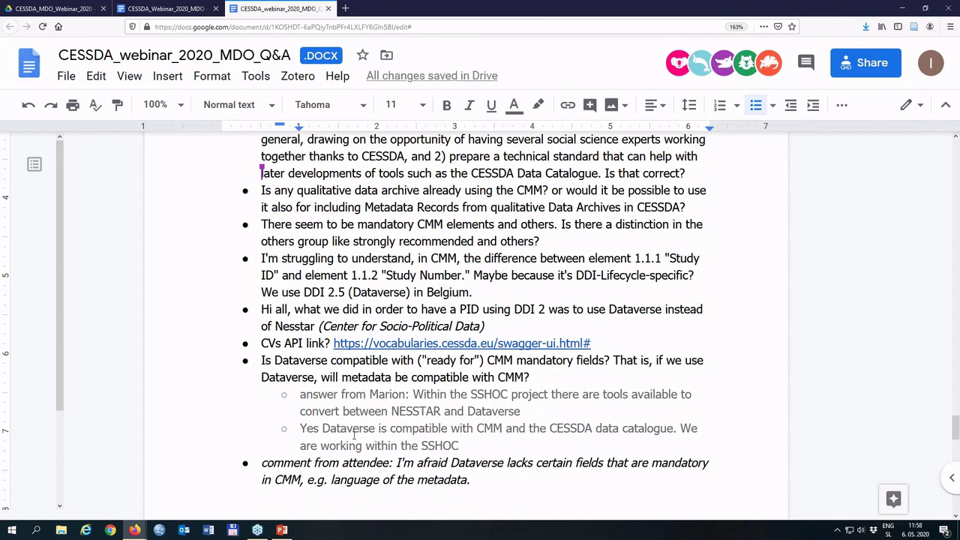
text(,)
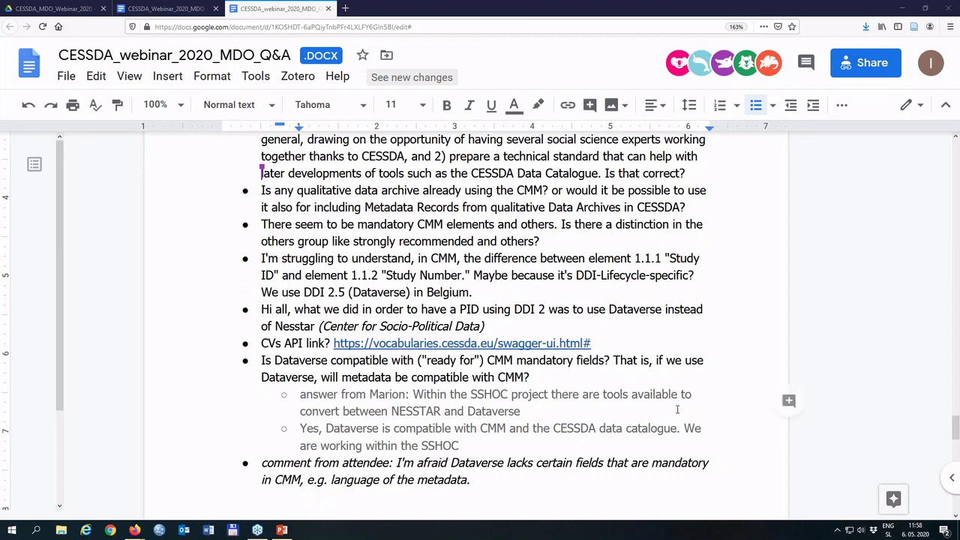
Add a third answer sub-bullet under the Dataverse question reading "Within SSHOC we are working on the languages".
click(460, 446)
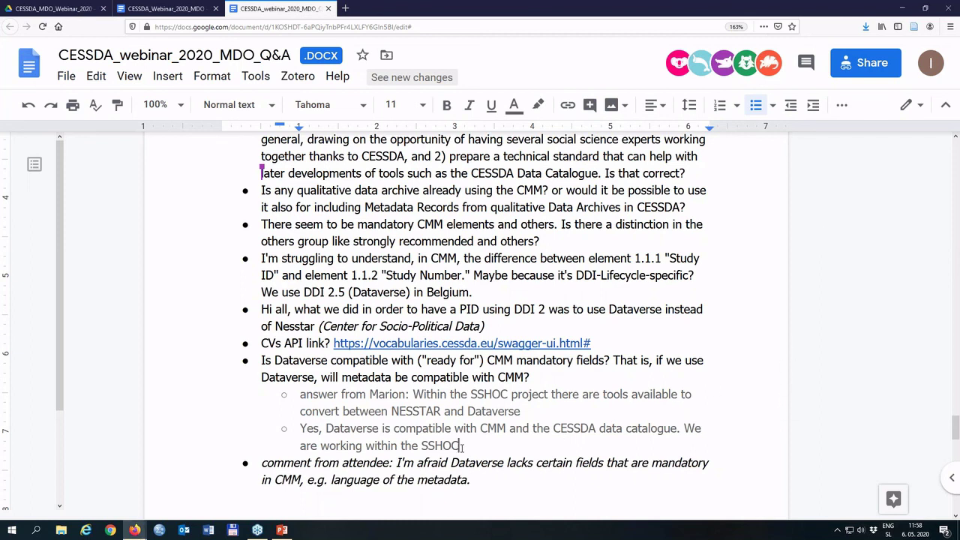
key(Return)
text(Within SSHOC we are working on the languages)
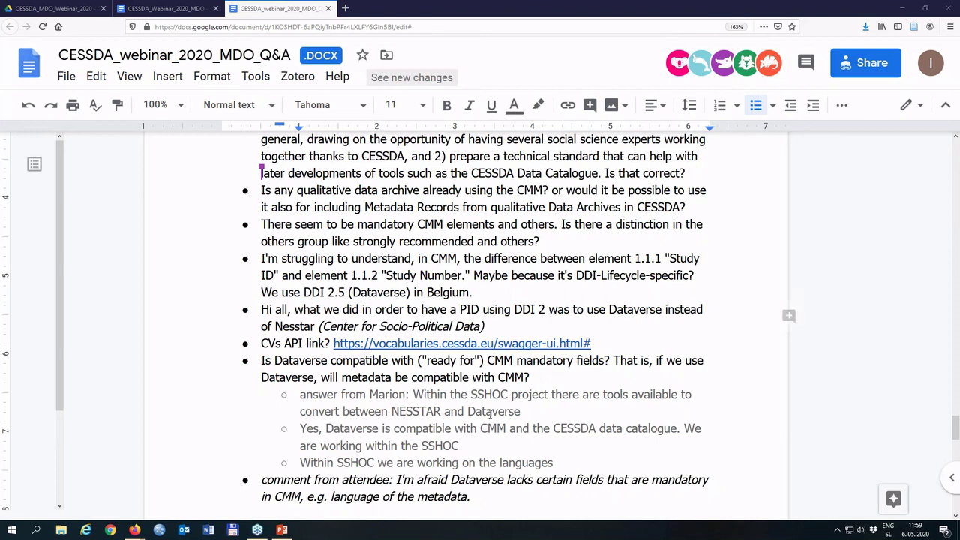
In the first answer sub-bullet, change the label to "answers from" and add "(DANS)" after the answerer's name.
click(339, 394)
text(s)
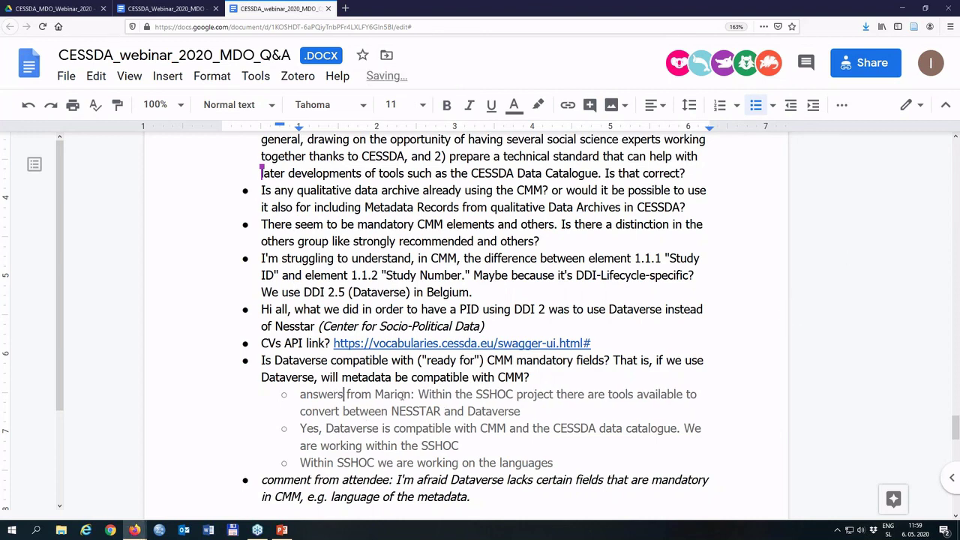
click(411, 395)
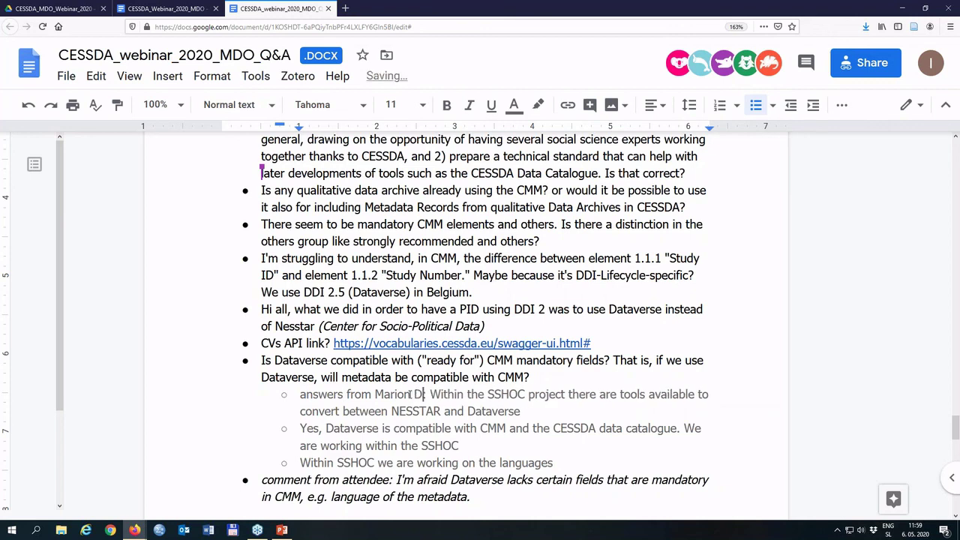
text((DANS):)
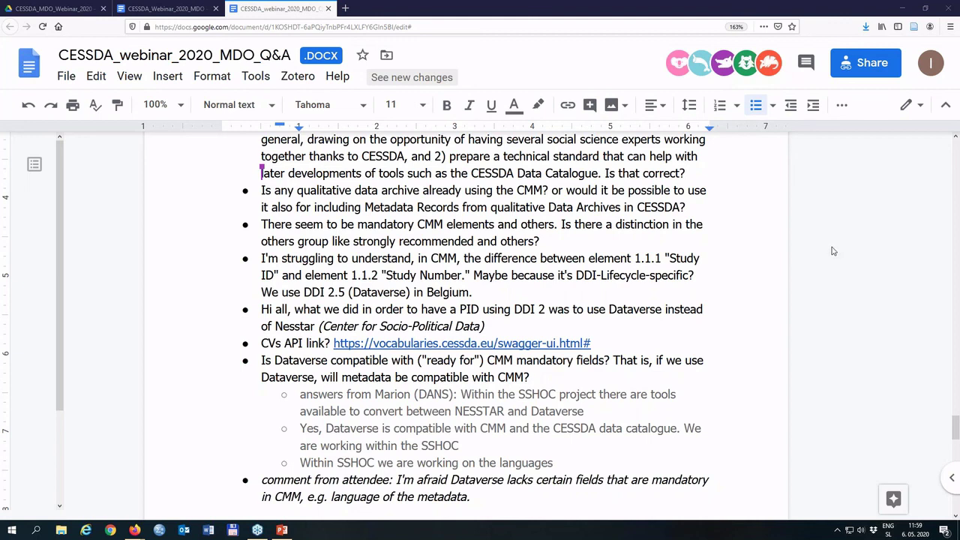
Add a fourth answer sub-bullet reading "Please send questions about Dataverse to" followed by the contact's e-mail address as a link.
click(564, 463)
key(Return)
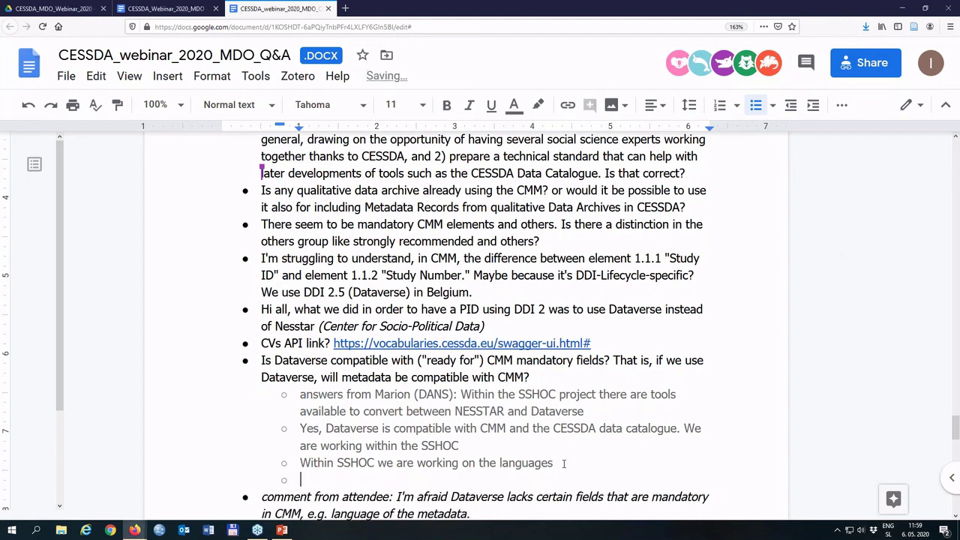
key(ctrl+v)
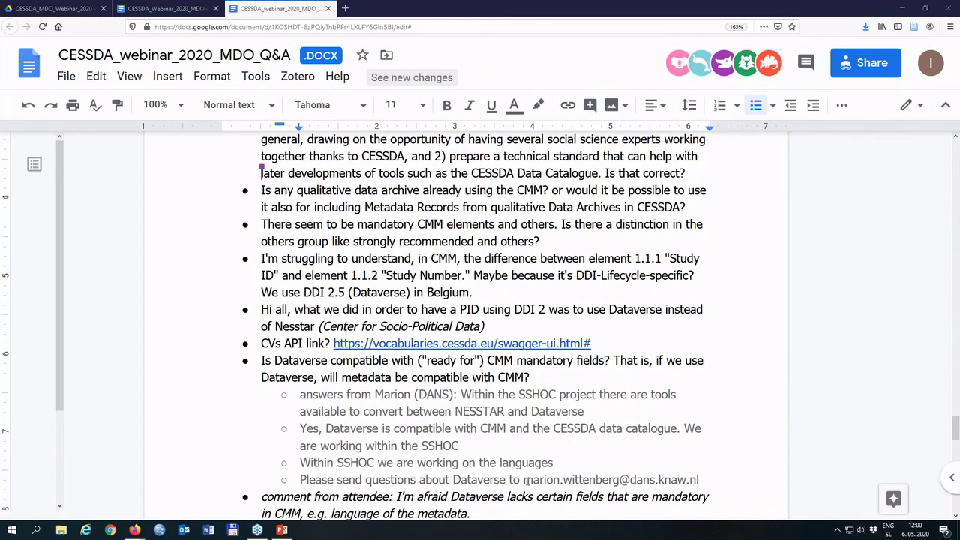
click(533, 480)
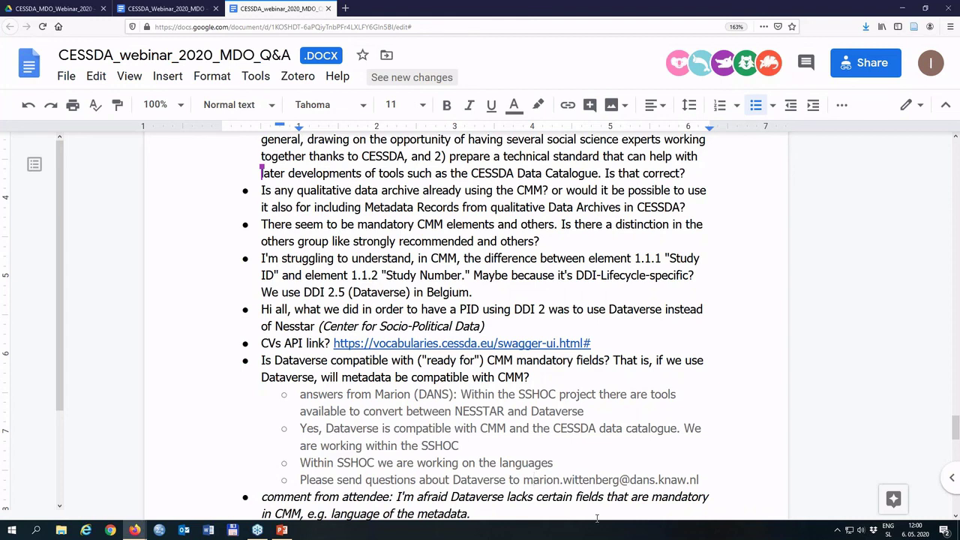
key(End)
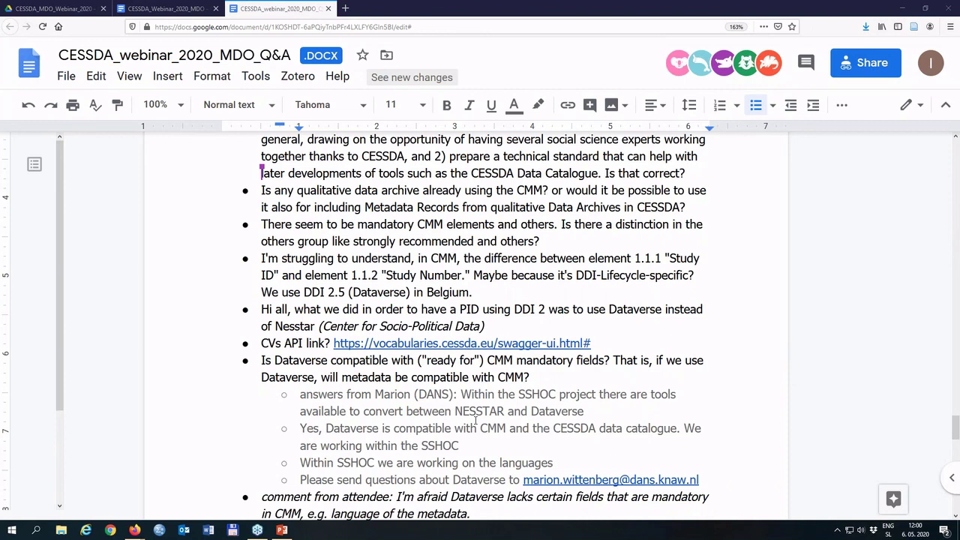
scroll(476, 421, down, 4)
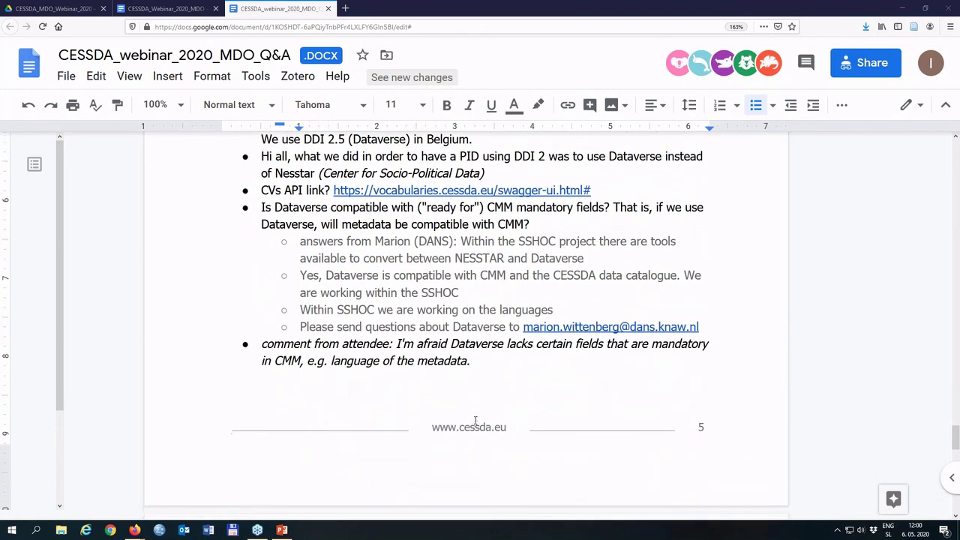
scroll(475, 421, down, 7)
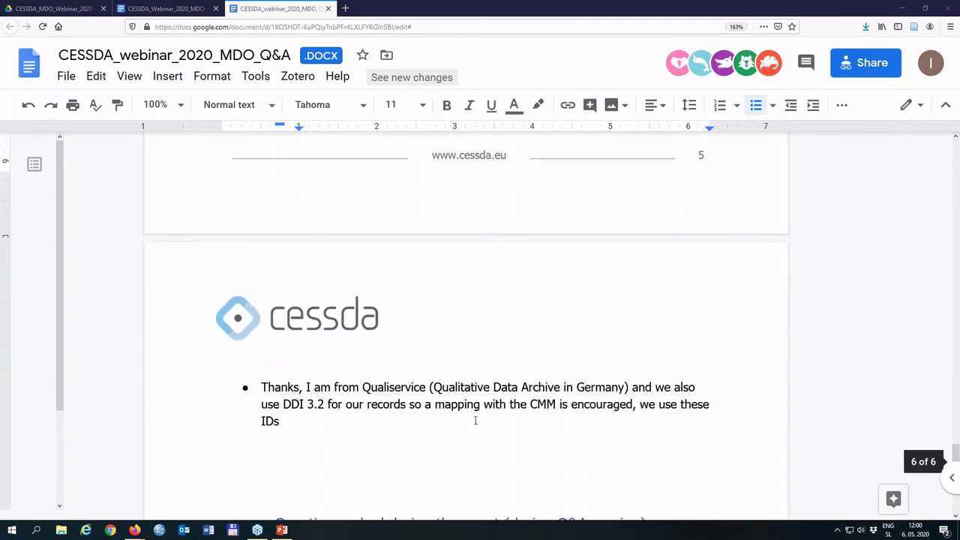
scroll(475, 422, down, 1)
scroll(476, 421, up, 2)
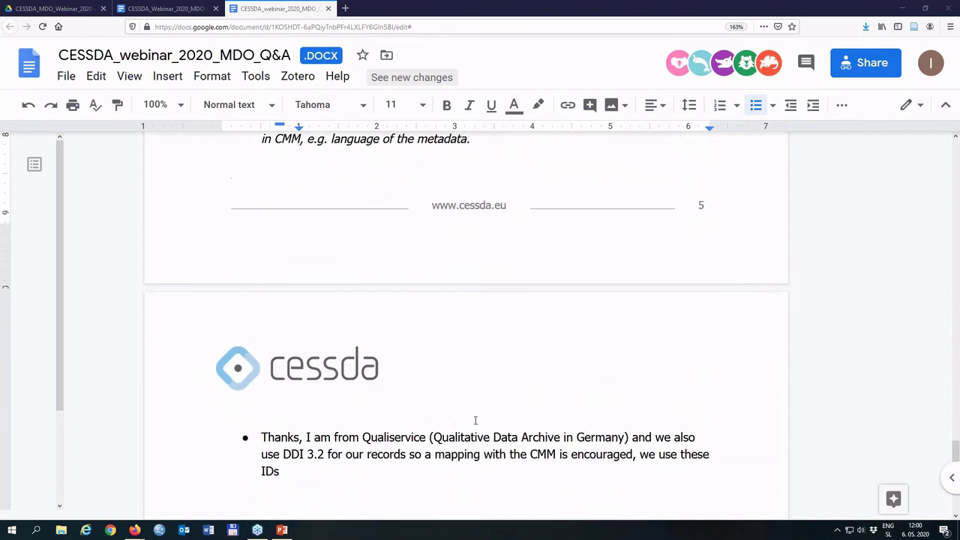